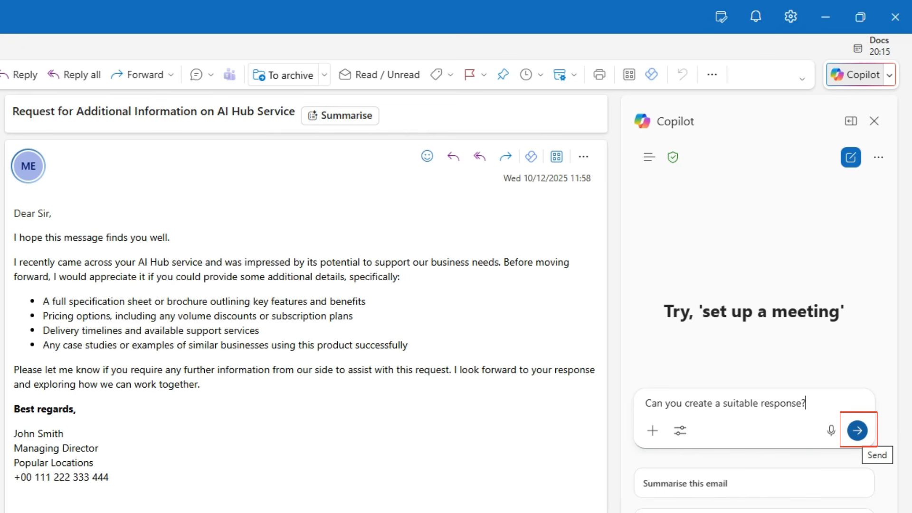
# Send Copilot the prompt 'Can you create a suitable response?' for the AI Hub request email.
pyautogui.click(858, 430)
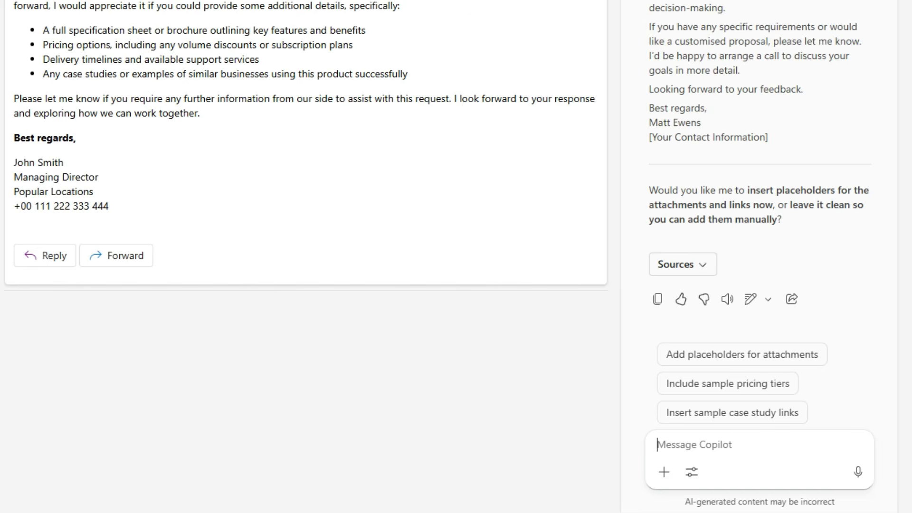
# Ask Copilot 'Can you provide a call to action' to strengthen its reply draft.
pyautogui.write('Can you provide a call to action')
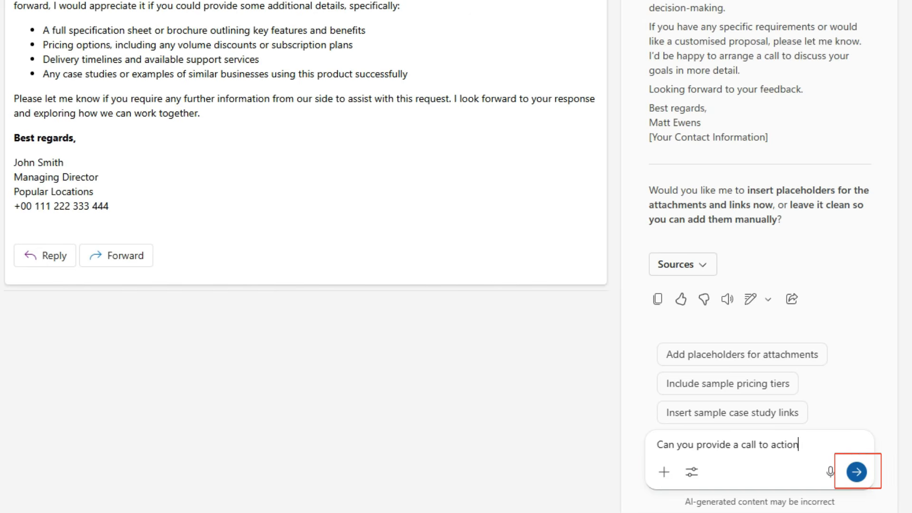
pyautogui.press('Return')
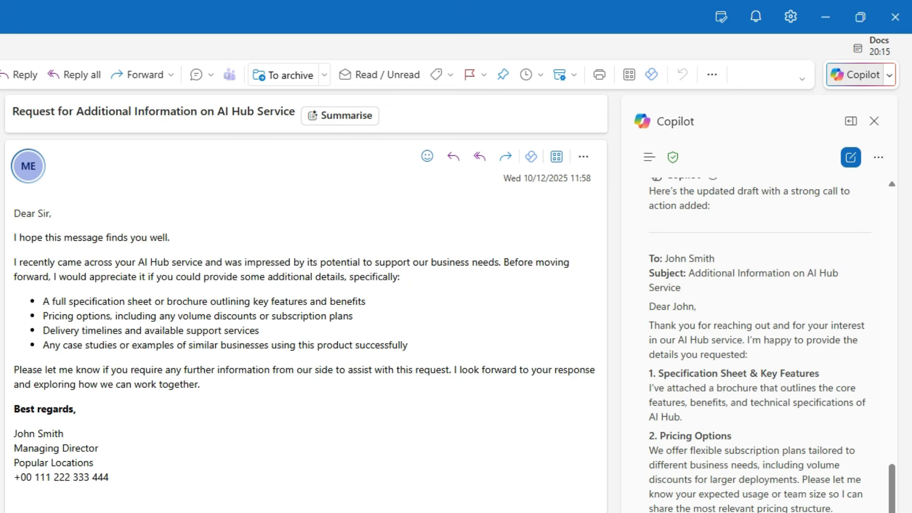
# Scroll through the 'AI Hub Service – Details & Next Steps' draft down to its closing lines.
pyautogui.scroll(-3, 760, 342)
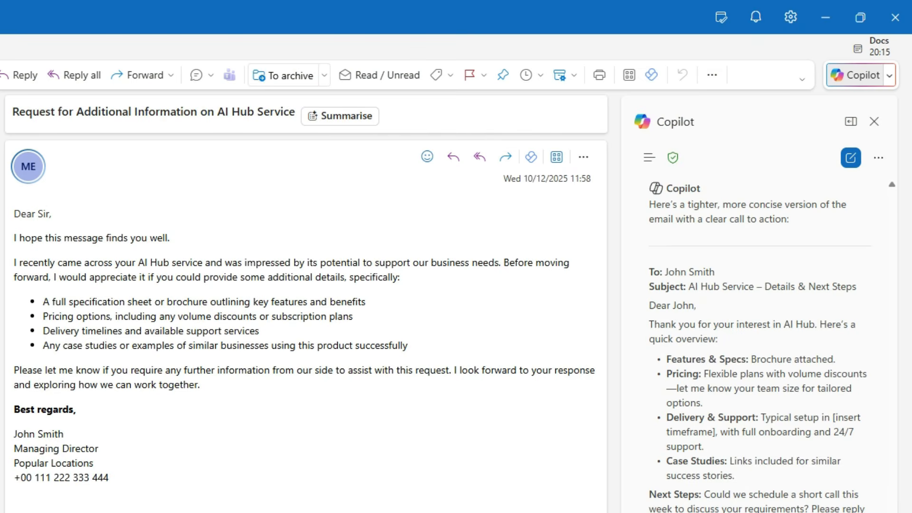
pyautogui.scroll(-3, 760, 351)
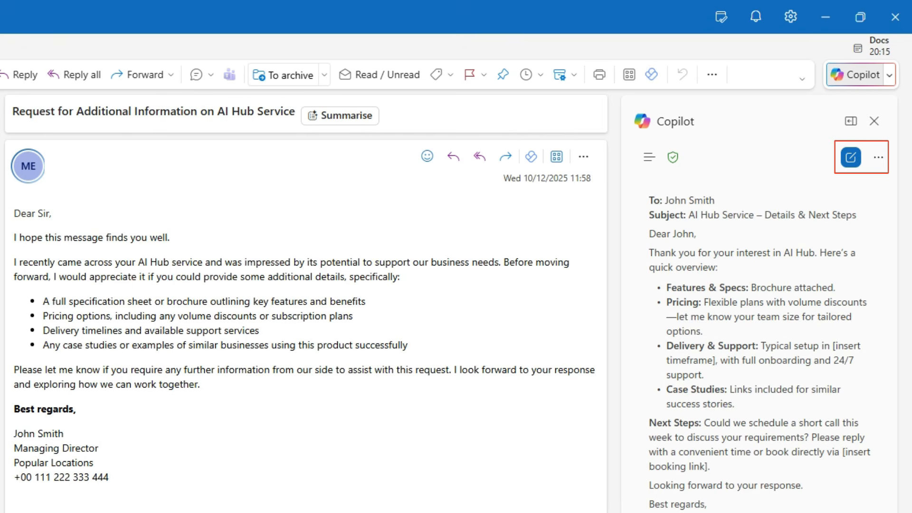
# Copy Copilot's draft text from the Subject line through 'Best regards'.
pyautogui.click(878, 157)
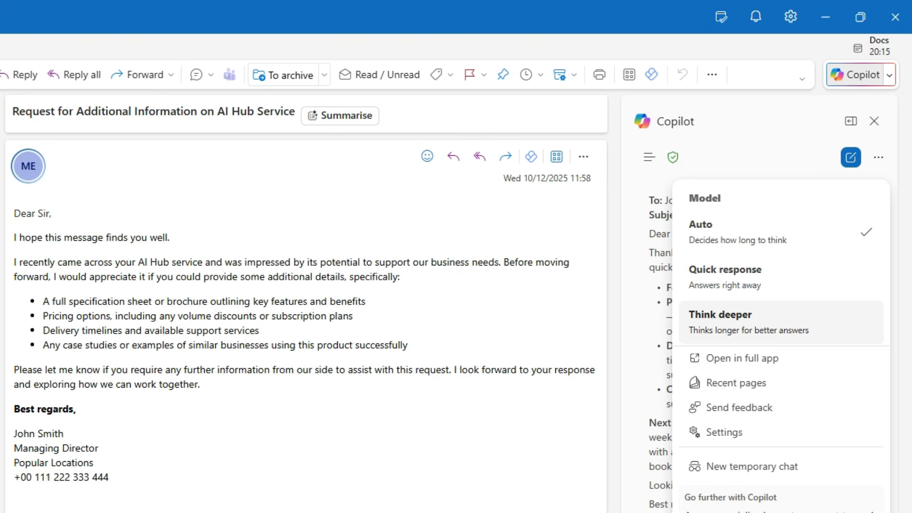
pyautogui.press('Escape')
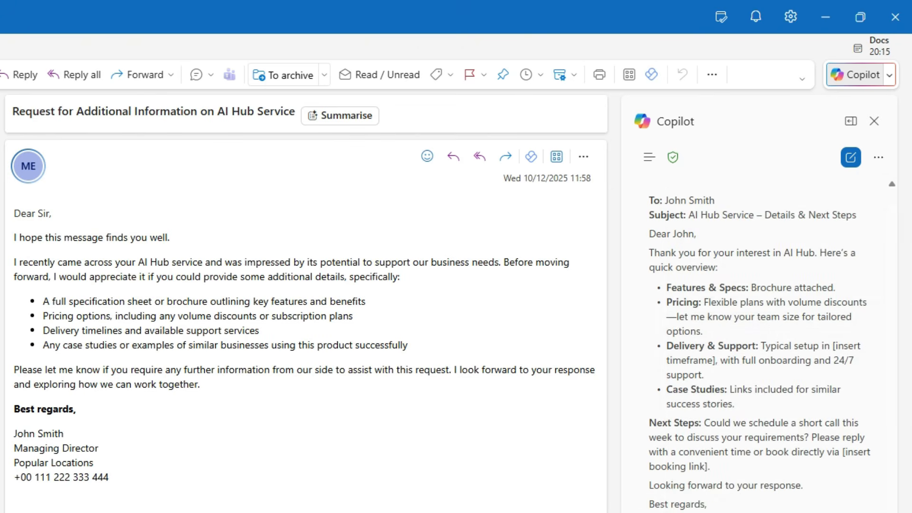
pyautogui.moveTo(711, 504); pyautogui.dragTo(649, 215)
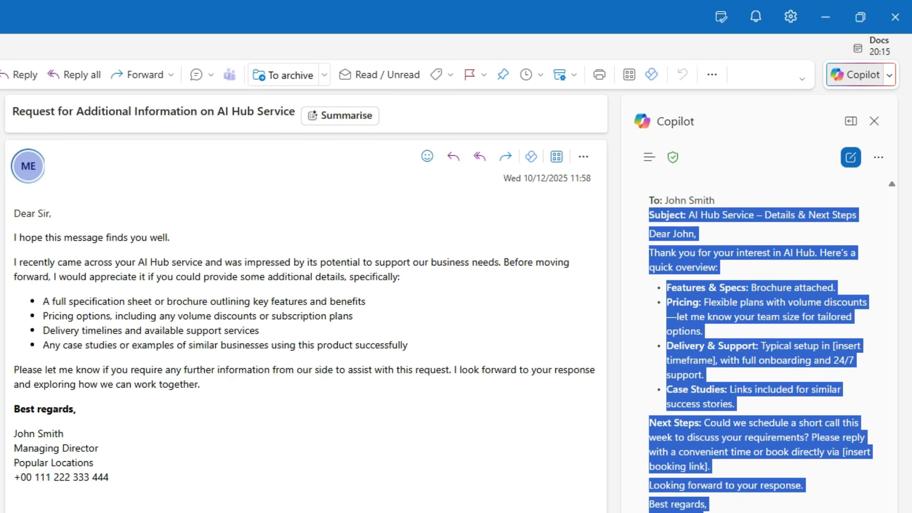
pyautogui.hotkey('ctrl', 'c')
# Reply to the AI Hub request with the pasted draft, removing its Subject line, [Your Contact Information] and [insert booking link].
pyautogui.click(452, 156)
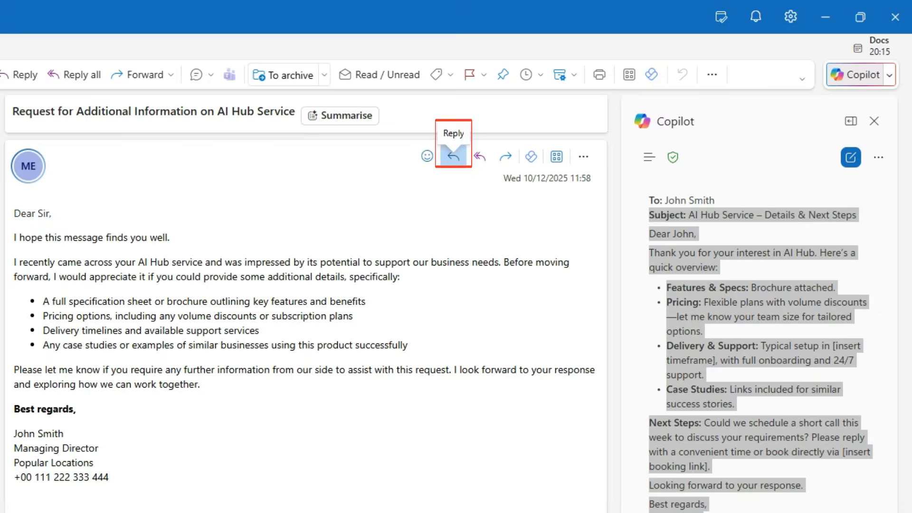
pyautogui.hotkey('ctrl', 'v')
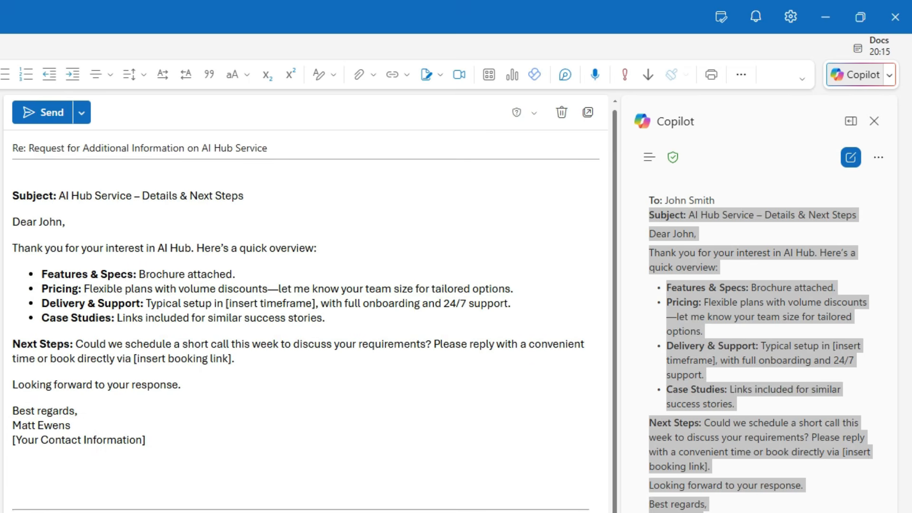
pyautogui.moveTo(243, 196); pyautogui.dragTo(12, 196)
pyautogui.press('BackSpace')
pyautogui.press('BackSpace')
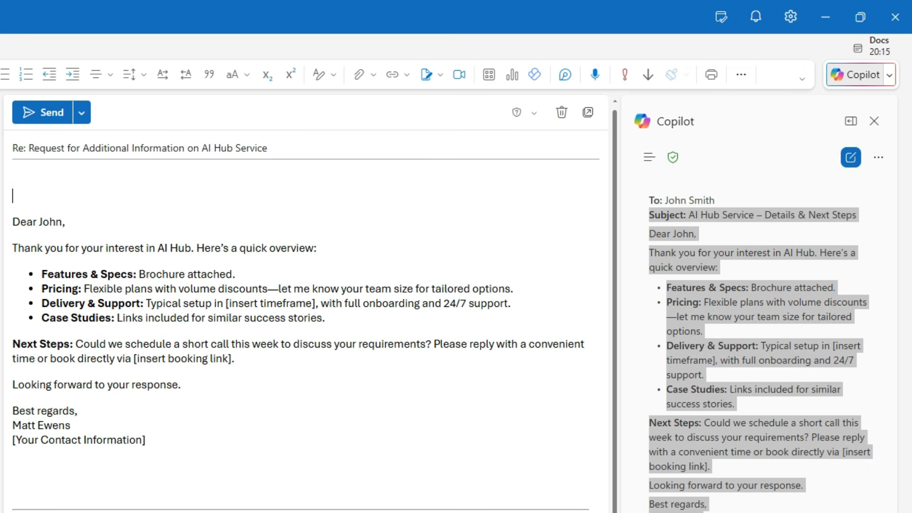
pyautogui.moveTo(145, 402); pyautogui.dragTo(13, 402)
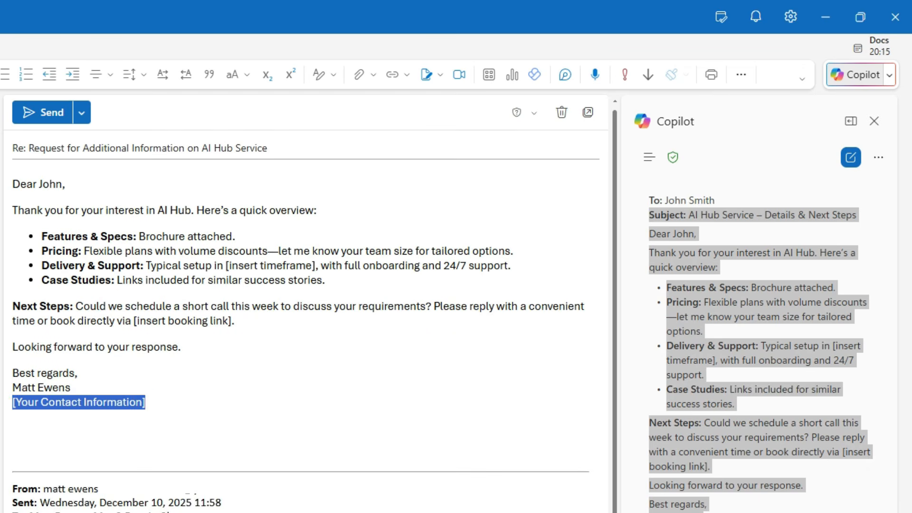
pyautogui.press('BackSpace')
pyautogui.press('BackSpace')
pyautogui.moveTo(234, 320); pyautogui.dragTo(134, 321)
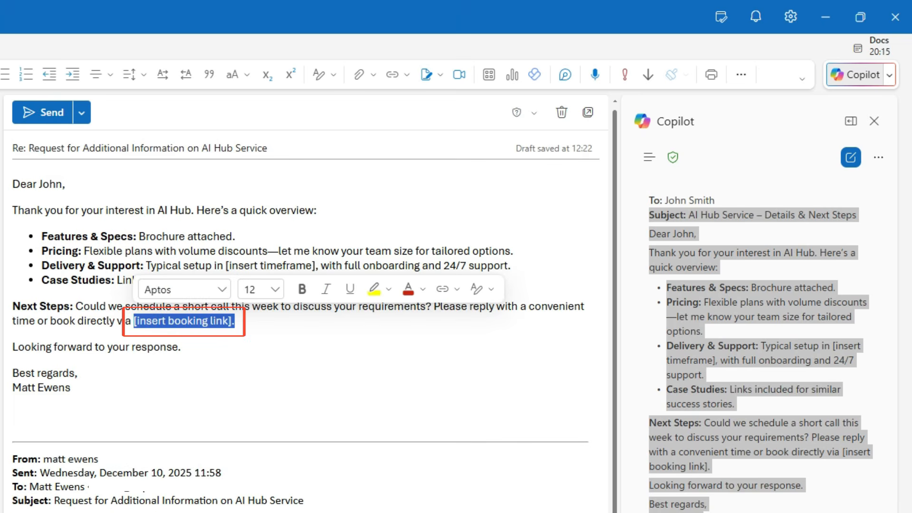
pyautogui.press('BackSpace')
pyautogui.press('BackSpace')
pyautogui.press('BackSpace')
pyautogui.press('BackSpace')
pyautogui.press('BackSpace')
pyautogui.press('BackSpace')
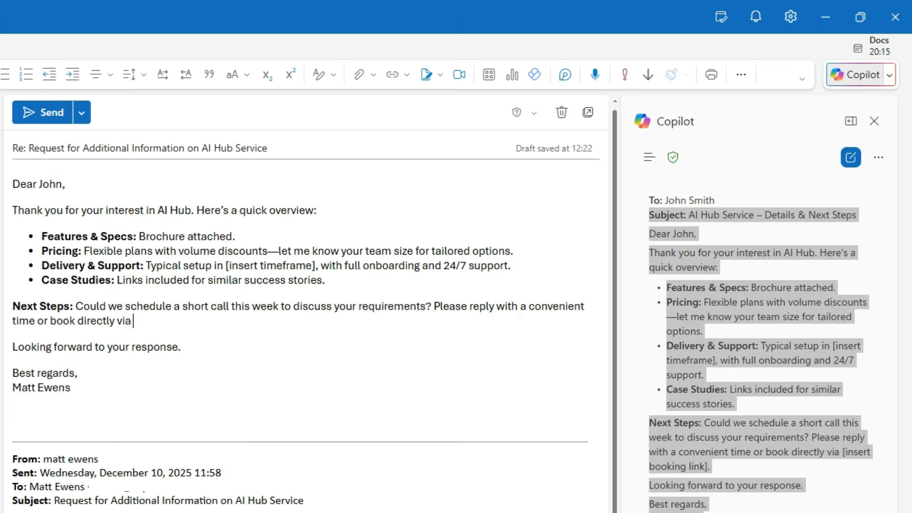
pyautogui.press('BackSpace')
pyautogui.press('BackSpace')
pyautogui.press('BackSpace')
pyautogui.press('BackSpace')
pyautogui.press('BackSpace')
pyautogui.press('BackSpace')
pyautogui.press('BackSpace')
pyautogui.press('BackSpace')
pyautogui.press('BackSpace')
pyautogui.press('BackSpace')
pyautogui.press('BackSpace')
pyautogui.press('BackSpace')
pyautogui.press('BackSpace')
pyautogui.press('BackSpace')
pyautogui.press('BackSpace')
pyautogui.press('BackSpace')
pyautogui.press('BackSpace')
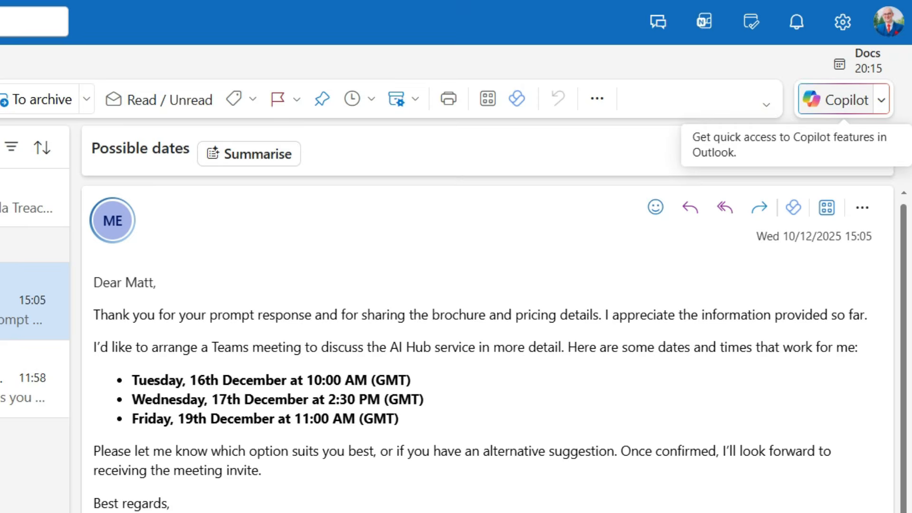
# Ask Copilot, beside the Possible dates email, for help setting up a 17th December 2:30pm Teams meeting.
pyautogui.click(836, 100)
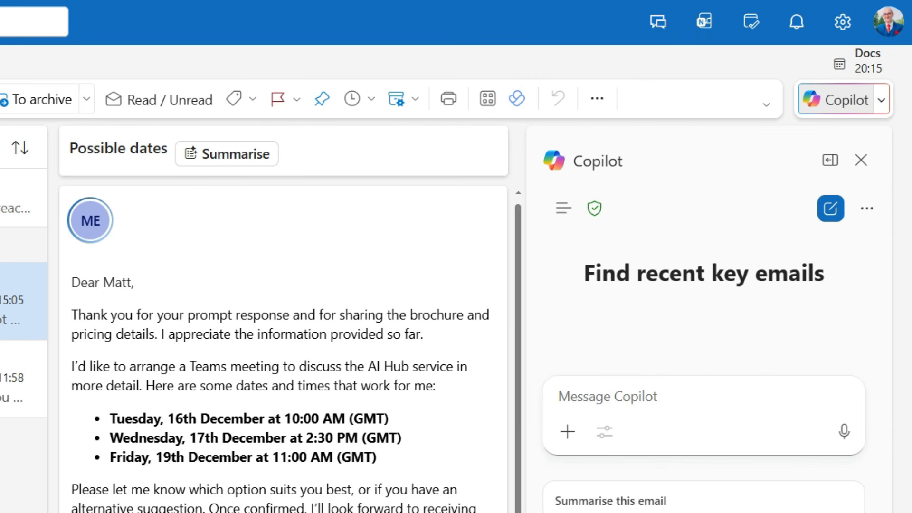
pyautogui.hotkey('ctrl', 'v')
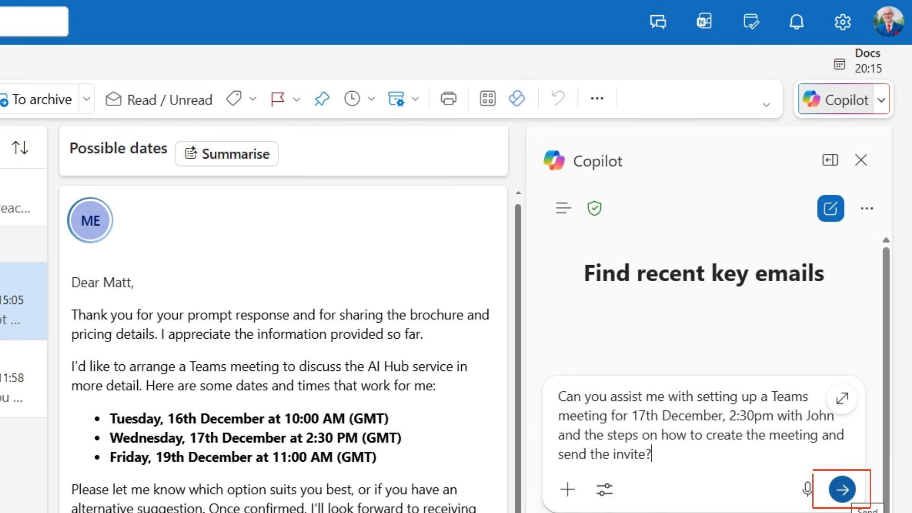
# Submit the meeting request and read Copilot's step-by-step Teams scheduling instructions.
pyautogui.press('Return')
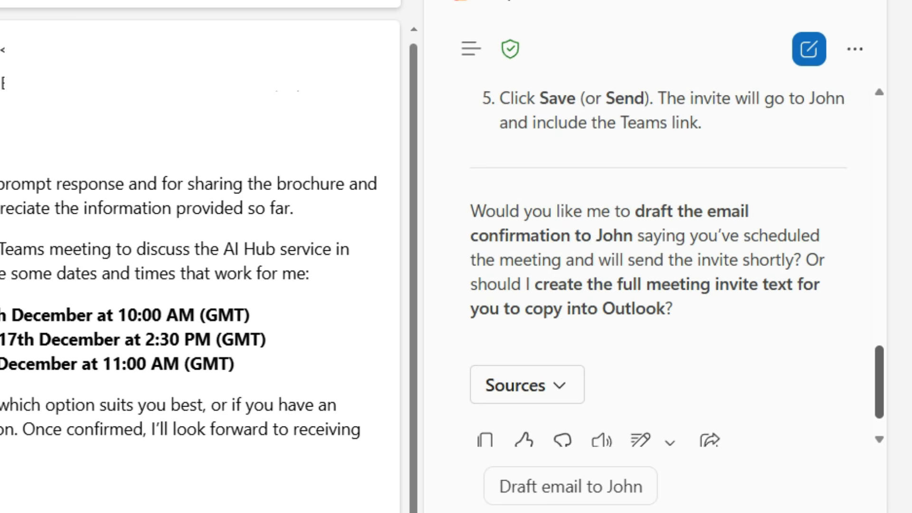
pyautogui.scroll(8, 677, 261)
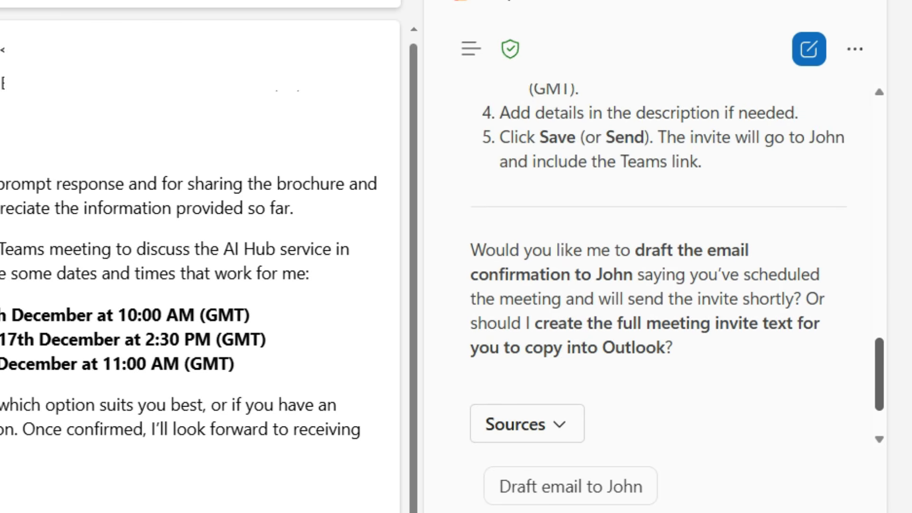
pyautogui.scroll(-5, 677, 268)
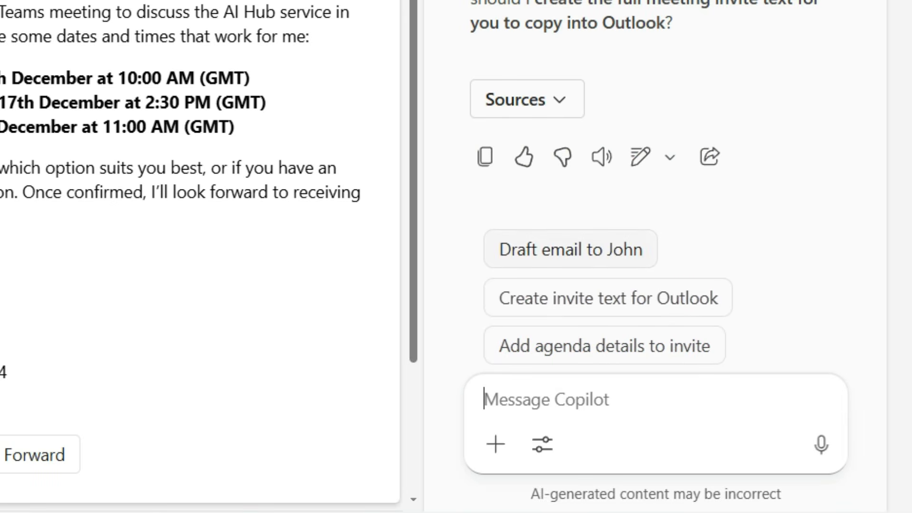
# Open the Outlook calendar in a new browser tab at the 15–19 December 2025 work week.
pyautogui.click(570, 249)
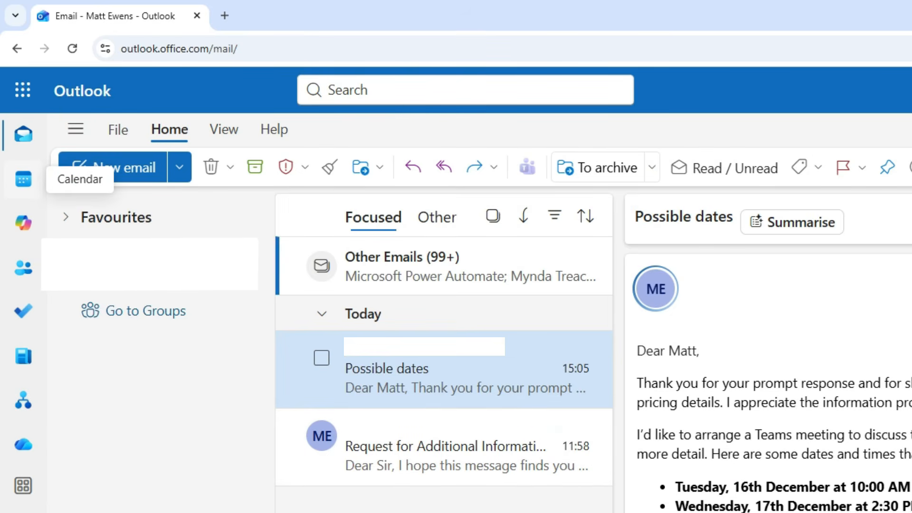
pyautogui.moveTo(23, 179)
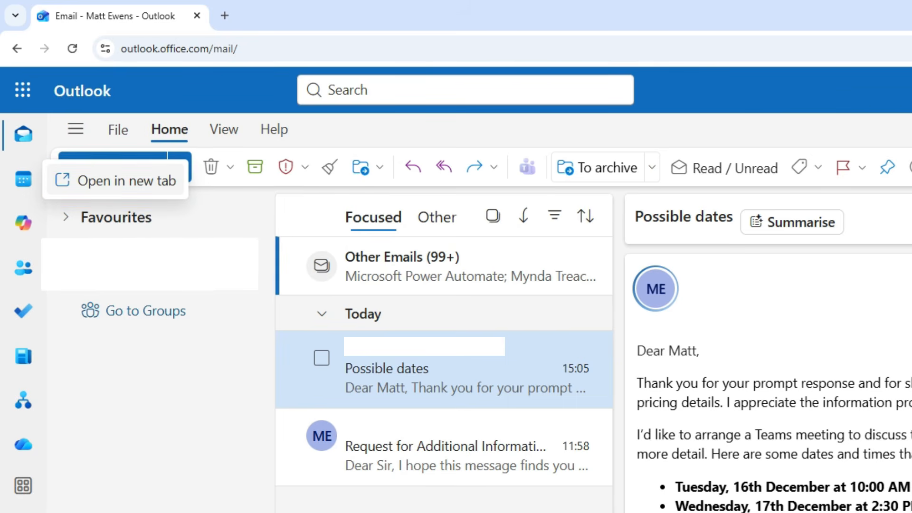
pyautogui.click(117, 181)
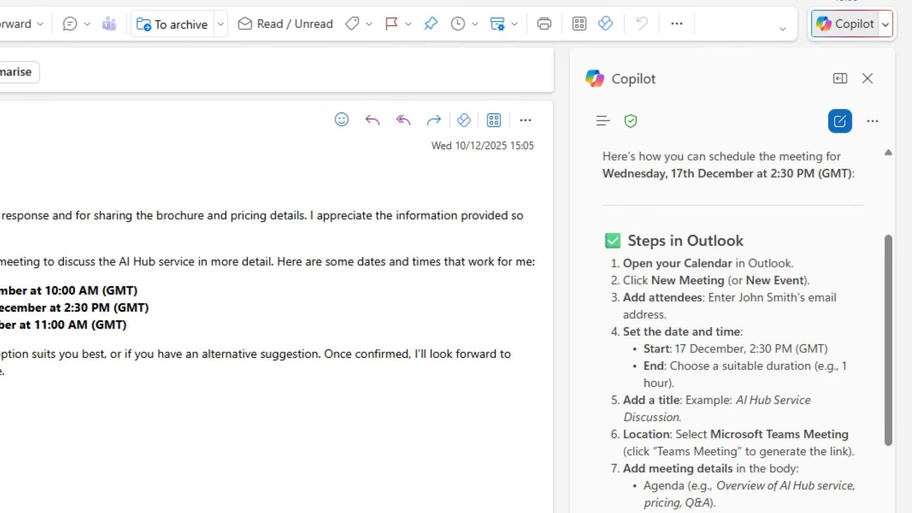
# Copy the example title 'AI Hub Service Discussion' from step 5 of Copilot's instructions.
pyautogui.hotkey('ctrl', 'c')
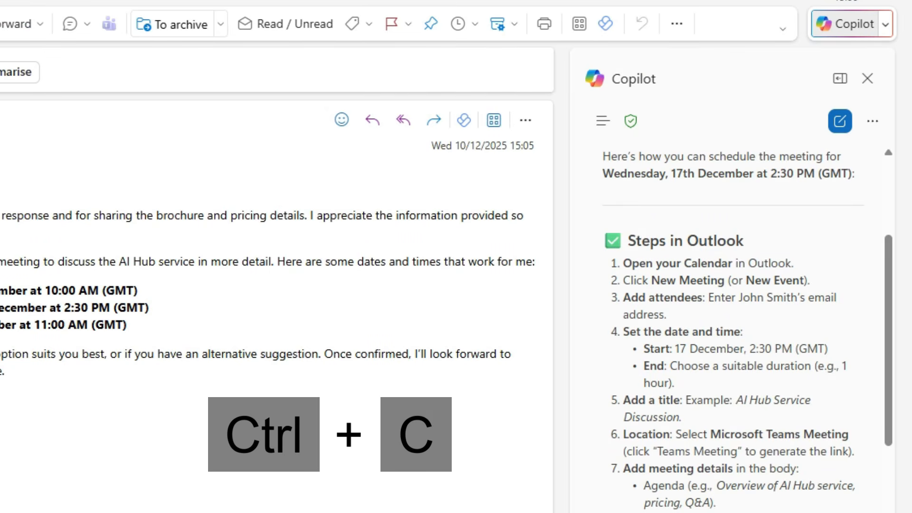
pyautogui.moveTo(736, 400); pyautogui.dragTo(681, 417)
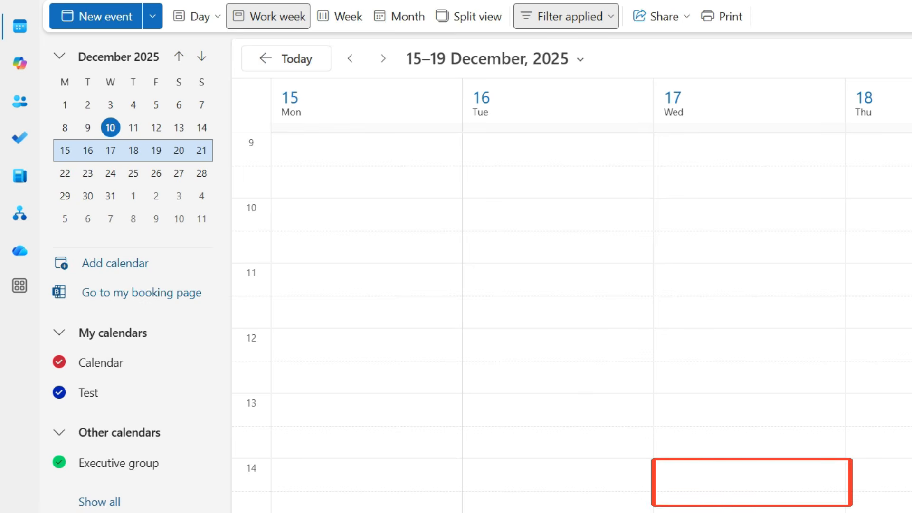
# Create the 'AI Hub Service Discussion' Teams meeting on Wed 17 December, 14:30–15:00, with invitee and pasted description.
pyautogui.click(746, 475)
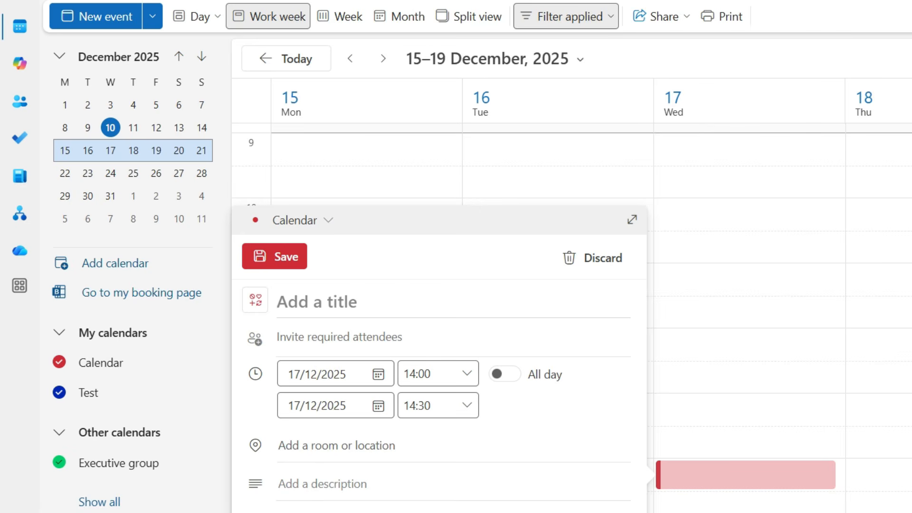
pyautogui.hotkey('ctrl', 'v')
pyautogui.click(339, 337)
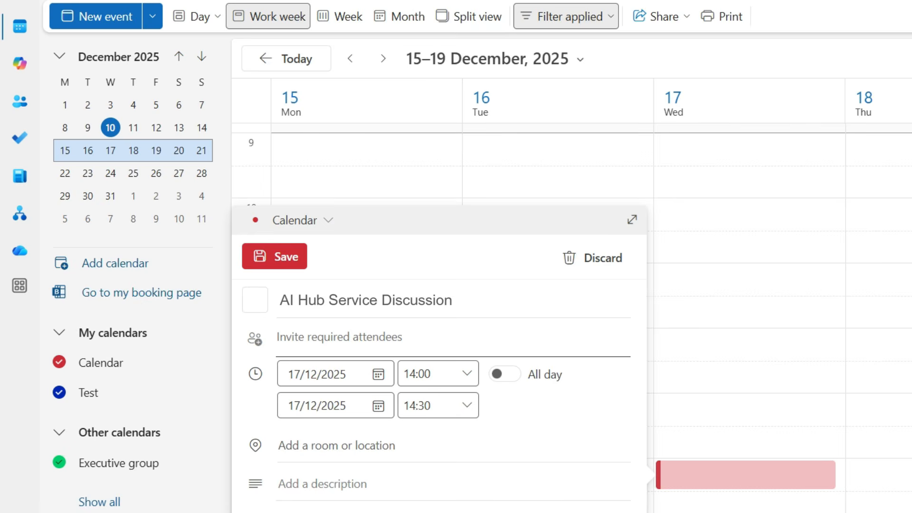
pyautogui.write('john@')
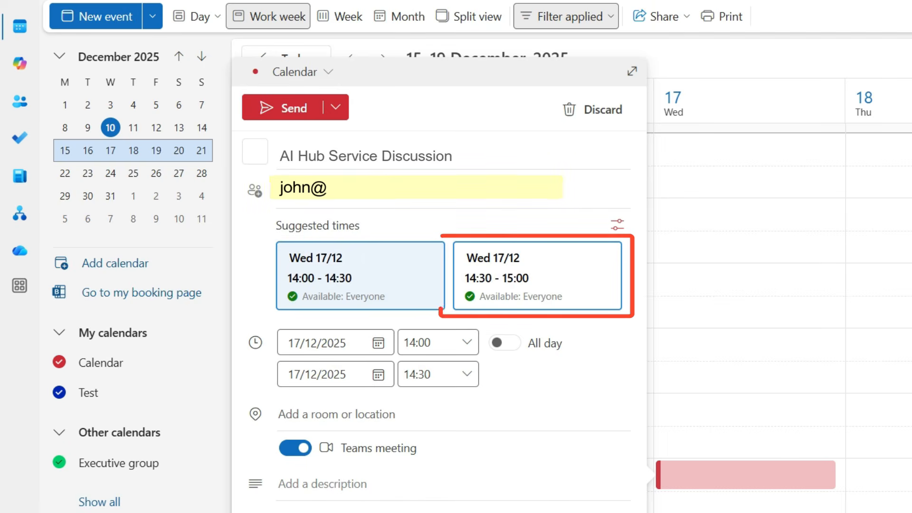
pyautogui.click(537, 275)
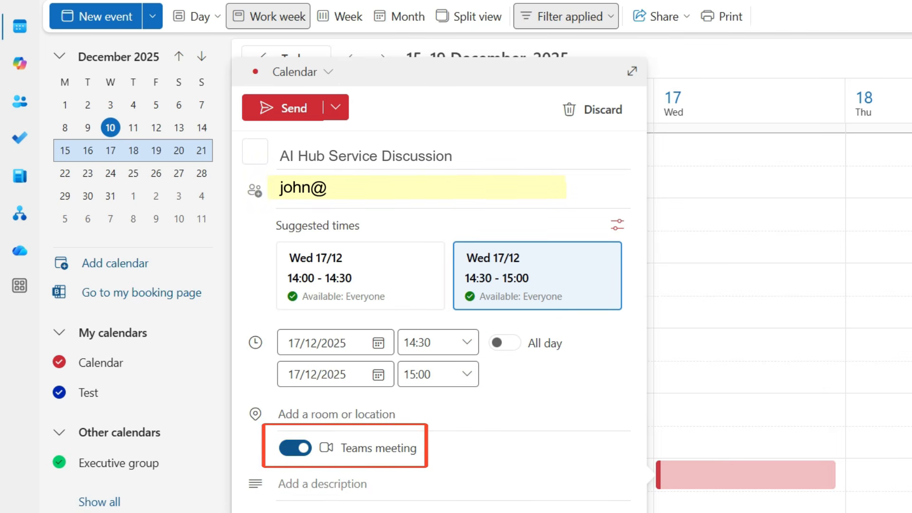
pyautogui.click(285, 484)
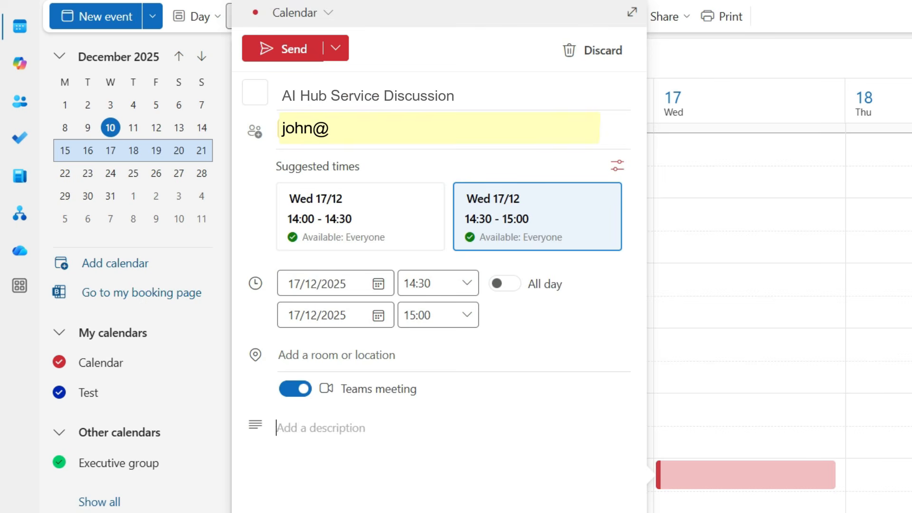
pyautogui.hotkey('ctrl', 'v')
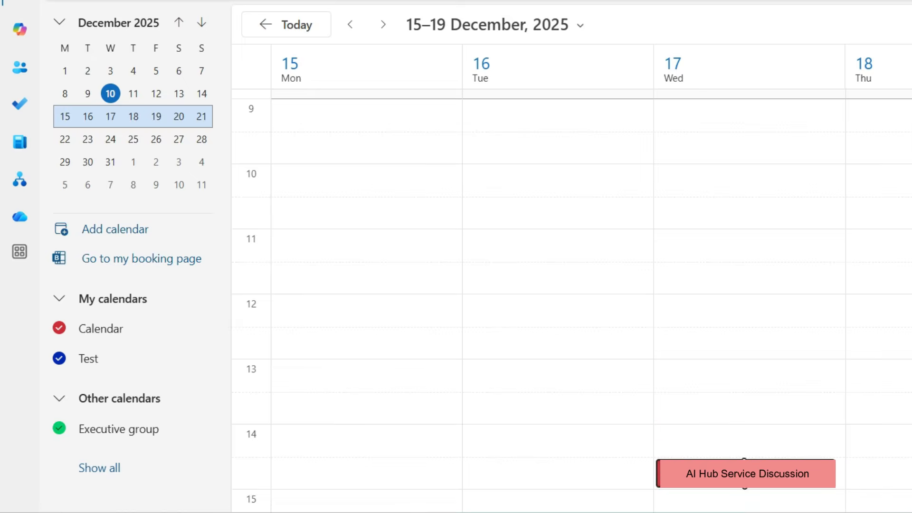
# Reopen the booked 'AI Hub Service Discussion' event (17/12/2025, 14:30–15:00) for editing.
pyautogui.click(745, 473)
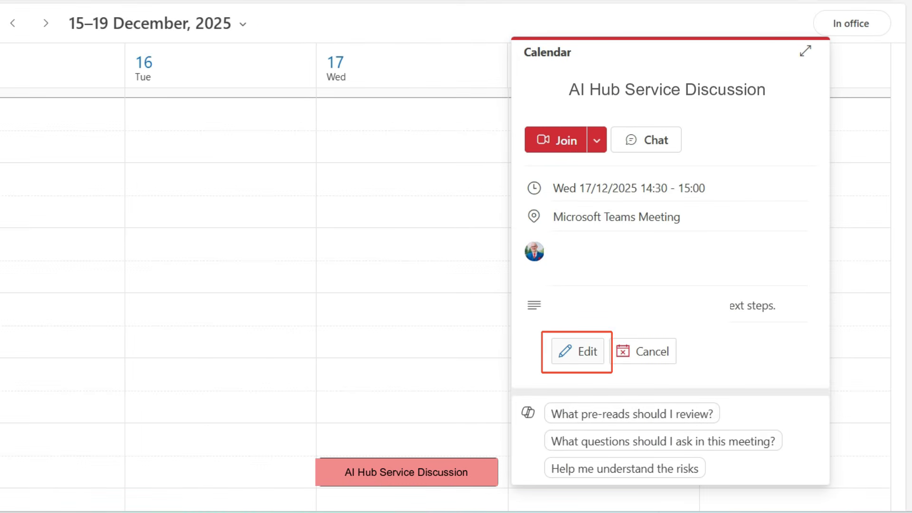
pyautogui.click(577, 352)
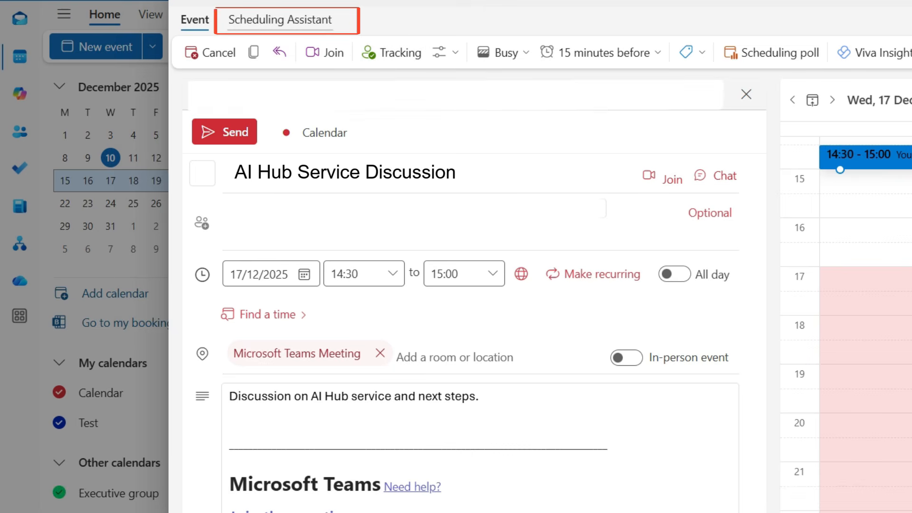
# In the Scheduling Assistant, drag the meeting block along the timeline to compare other time slots.
pyautogui.click(280, 20)
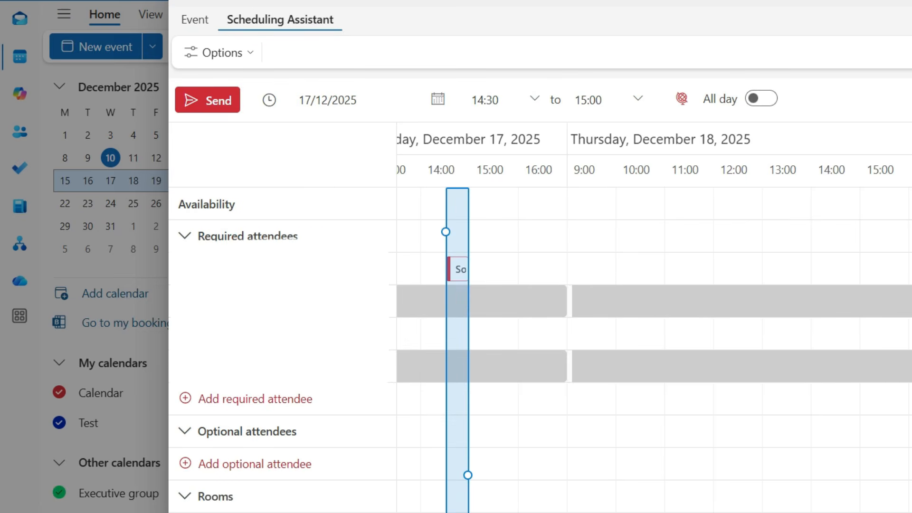
pyautogui.moveTo(457, 353); pyautogui.dragTo(700, 354)
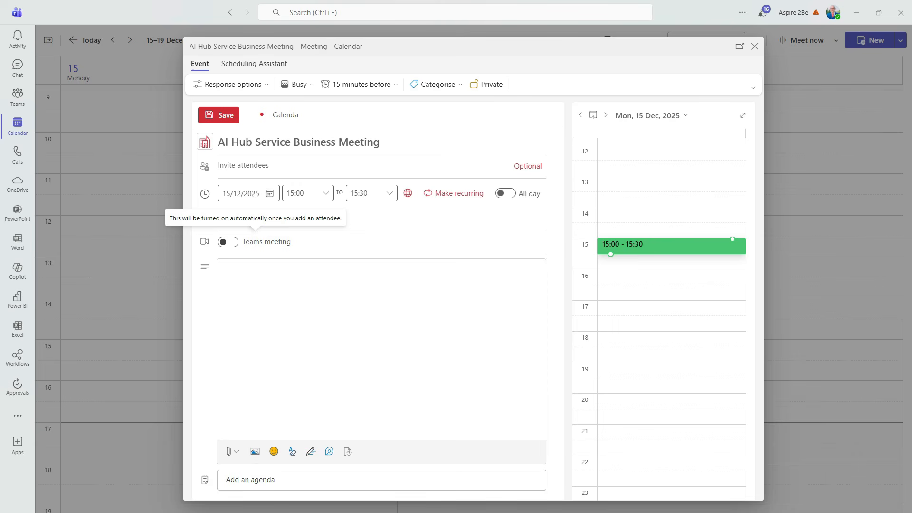
# Make the draft a Teams meeting, invite the attendee by e-mail, and add a Loop agenda.
pyautogui.click(227, 241)
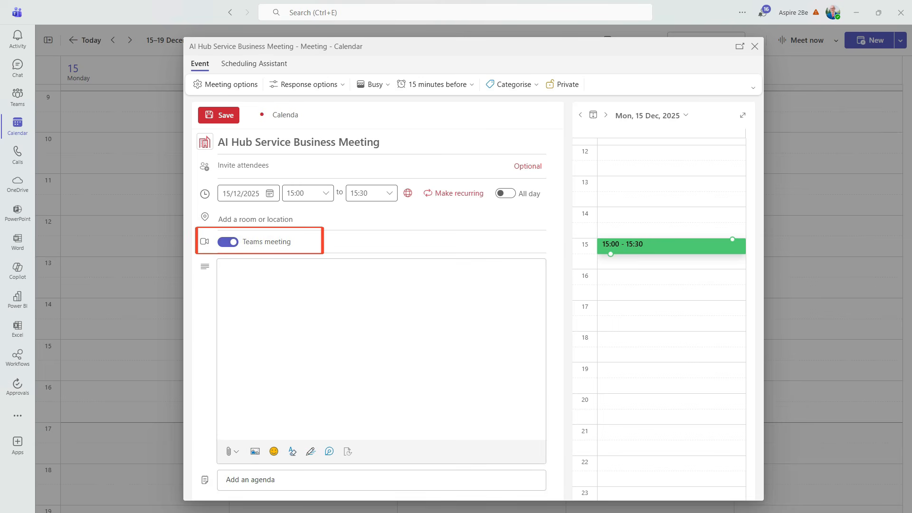
pyautogui.write('john@')
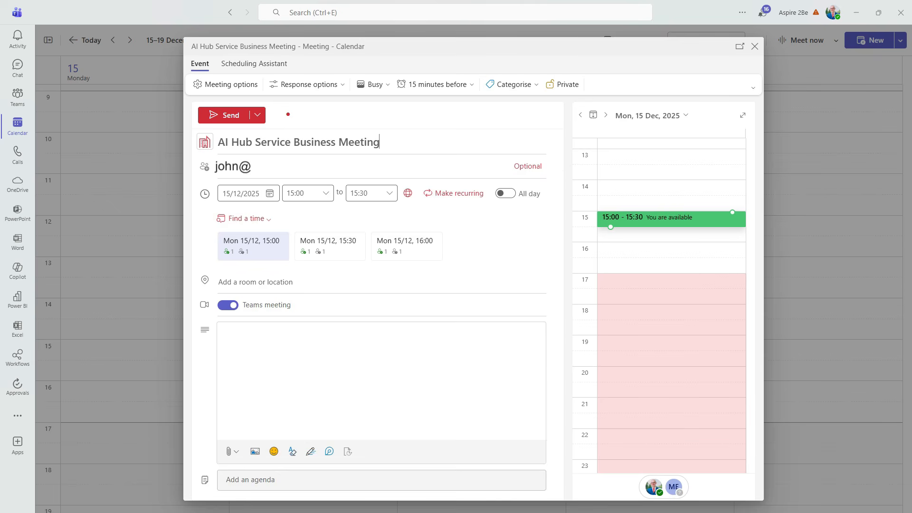
pyautogui.click(381, 479)
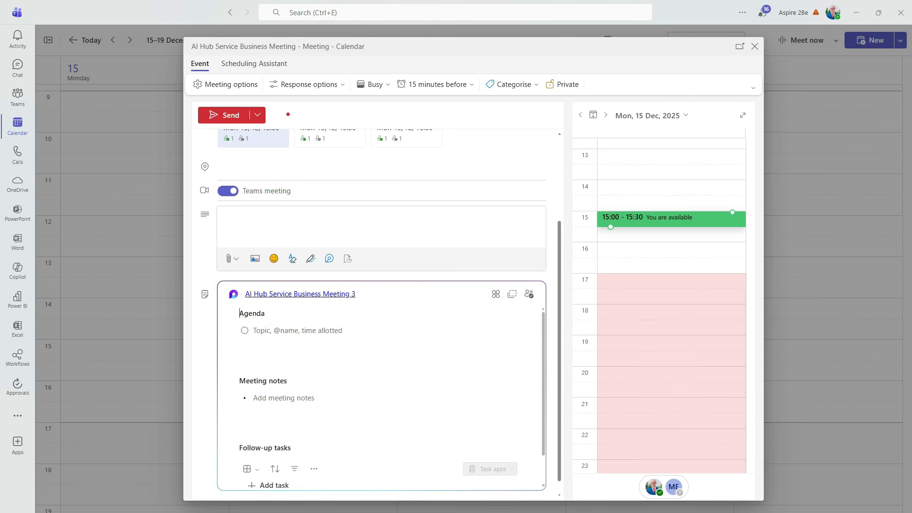
# Paste 'Welcome & Introductions' into the agenda, then add a checklist item with 'AI Hub Service Overview'.
pyautogui.click(298, 331)
pyautogui.hotkey('ctrl', 'v')
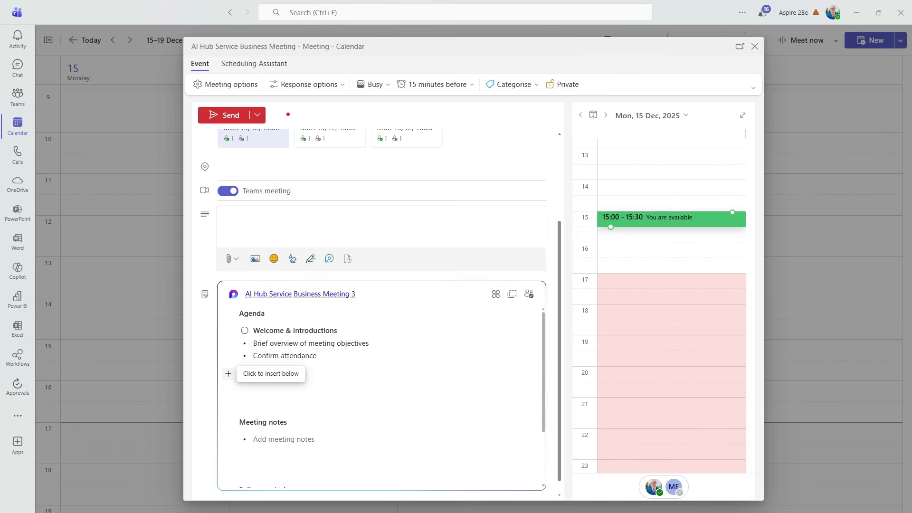
pyautogui.click(228, 373)
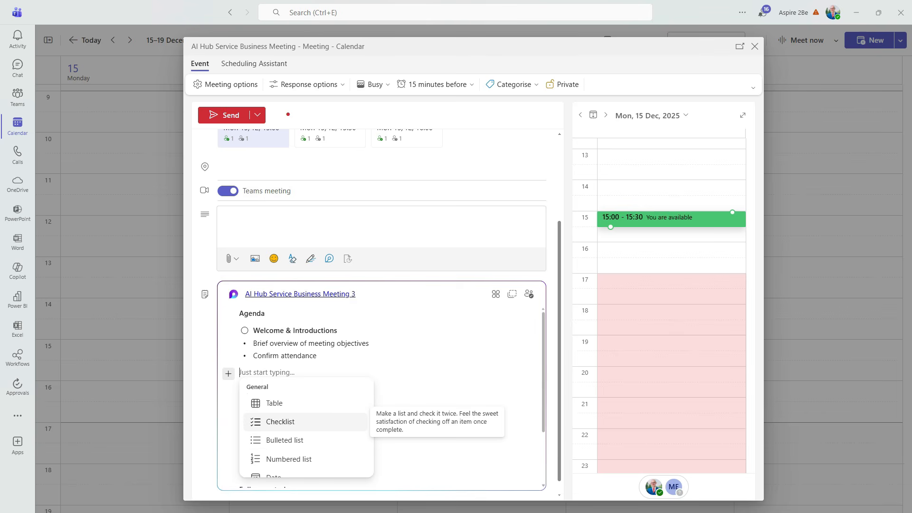
pyautogui.click(280, 421)
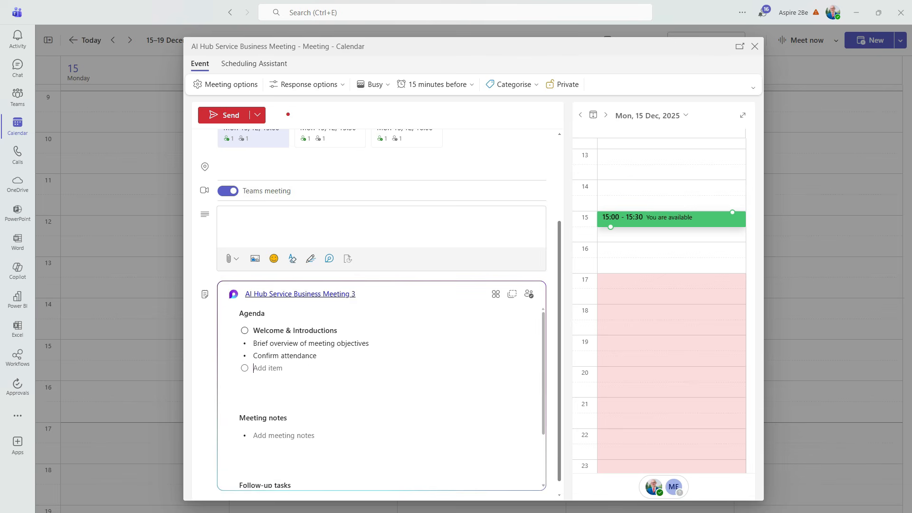
pyautogui.hotkey('ctrl', 'v')
pyautogui.scroll(-3, 382, 394)
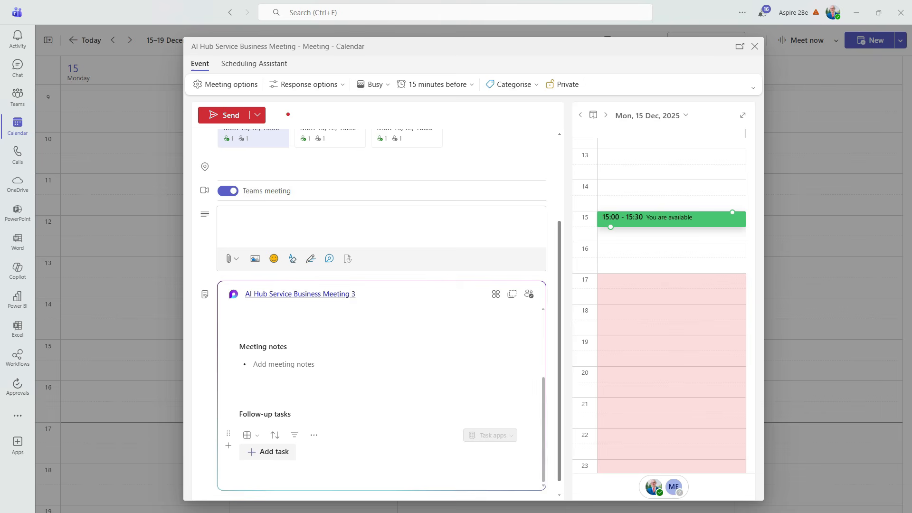
pyautogui.scroll(3, 381, 394)
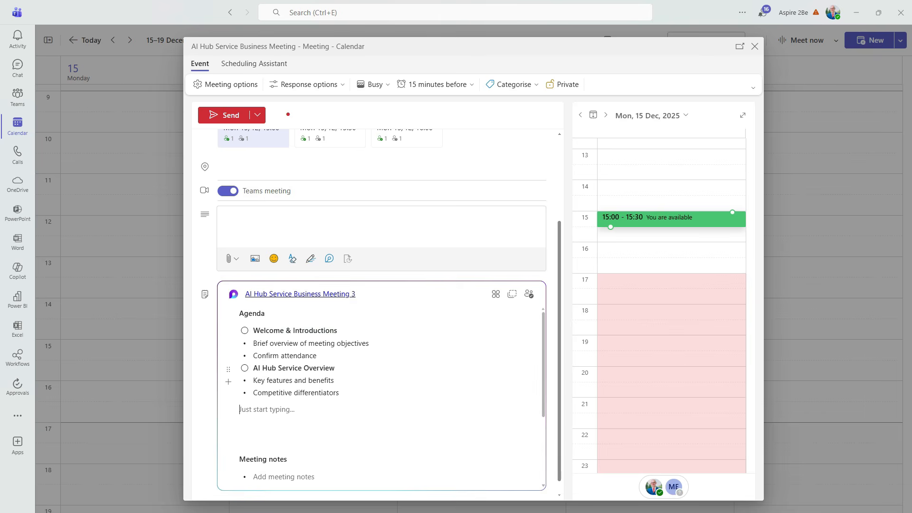